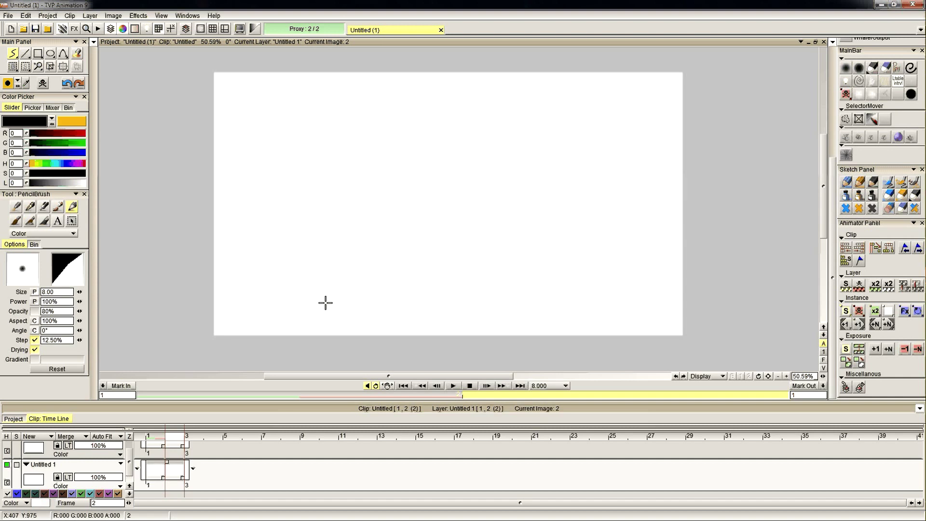
Try sketching freehand perspective guide lines across the blank canvas and toward points outside its edges.
mouse_move(316, 185)
left_mouse_down()
mouse_move(311, 177)
mouse_move(322, 176)
mouse_move(528, 229)
left_mouse_up()
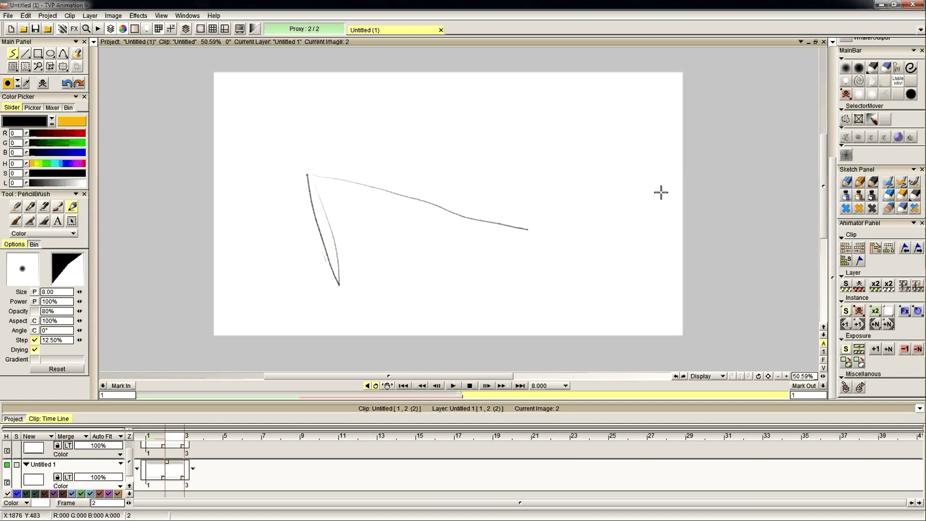
scroll(645, 213, "down", 4)
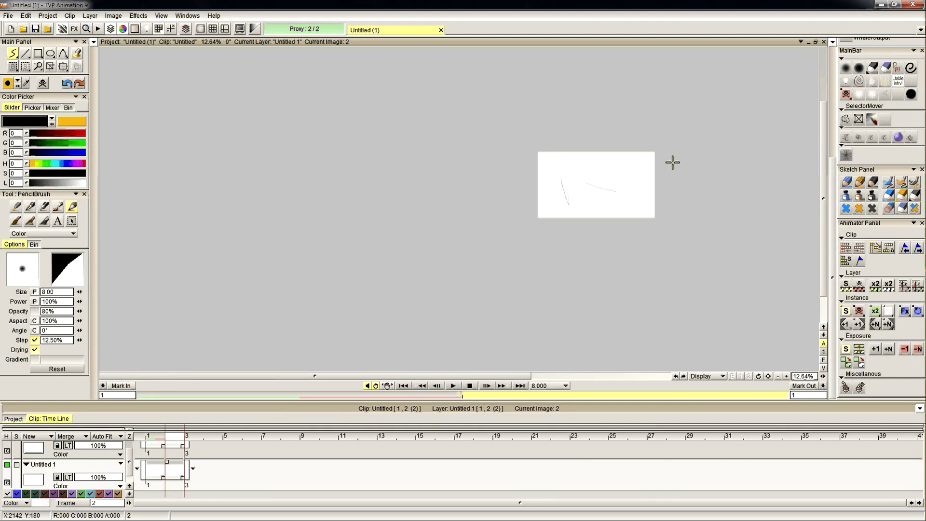
left_click_drag(672, 162, 515, 182)
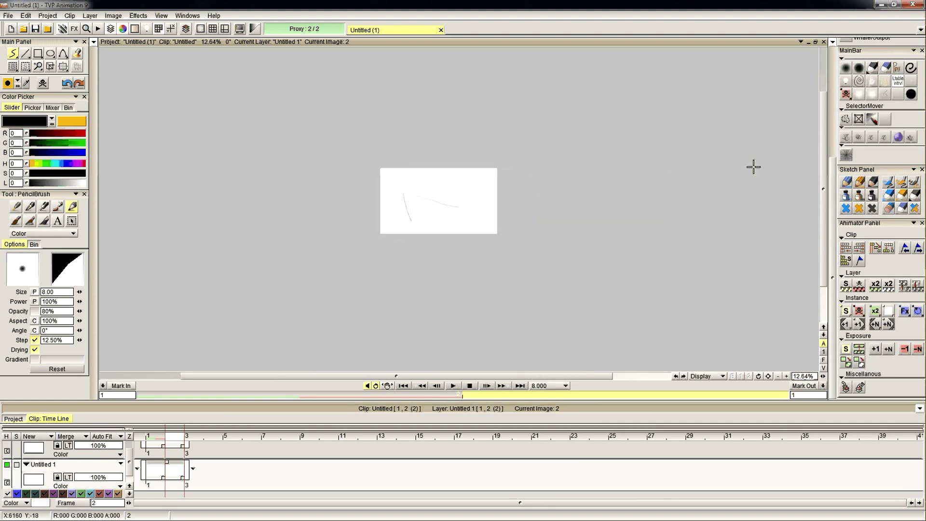
left_click_drag(466, 219, 489, 214)
left_click_drag(536, 192, 644, 204)
scroll(785, 232, "up", 5)
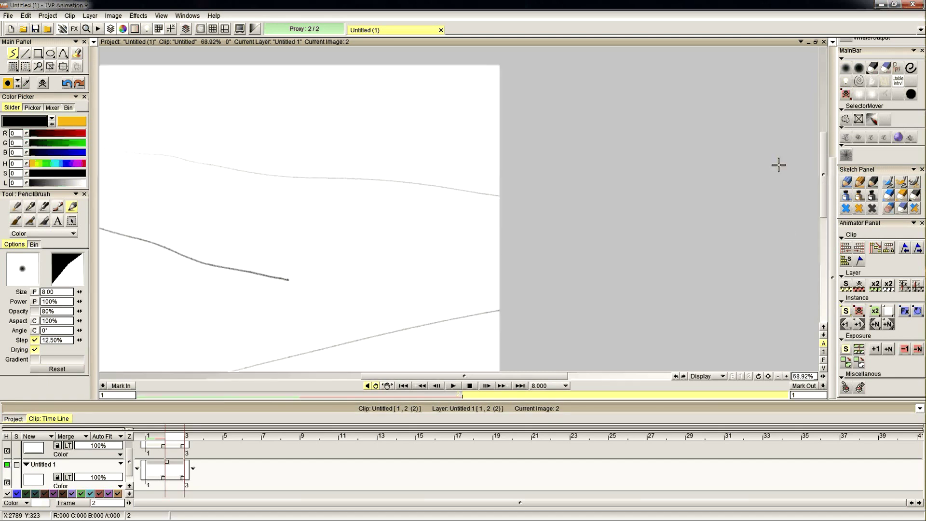
mouse_move(505, 229)
left_mouse_down()
mouse_move(691, 151)
mouse_move(539, 187)
mouse_move(641, 193)
left_mouse_up()
Undo all the freehand test strokes to return to a blank canvas.
key("ctrl+z")
key("ctrl+z")
key("ctrl+z")
key("ctrl+z")
key("ctrl+z")
key("ctrl+z")
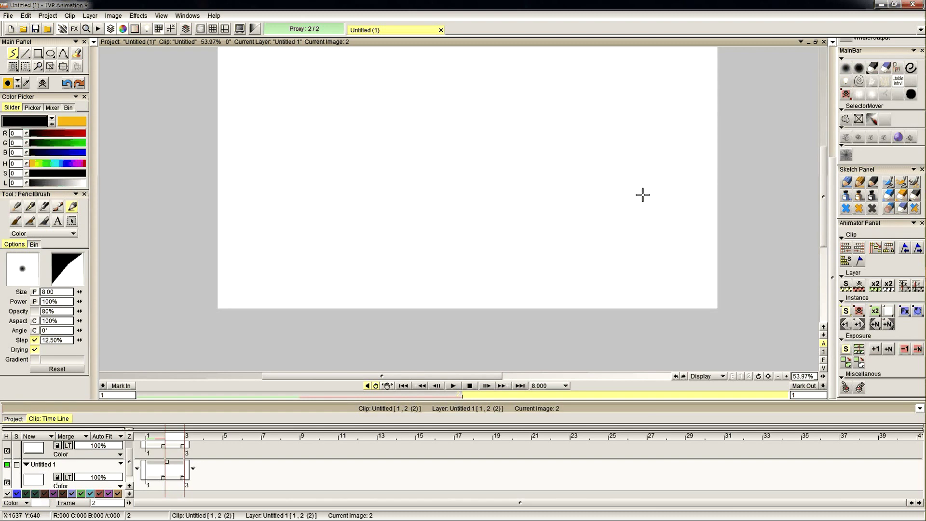
left_click_drag(699, 205, 683, 242)
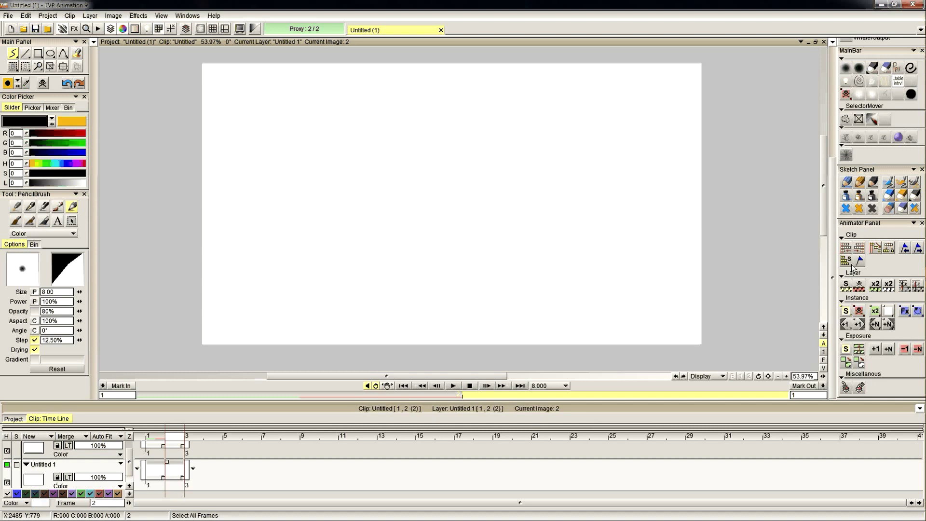
Compare the drying option of the Pen brush with that of the Mechanical Pencil.
left_click(846, 158)
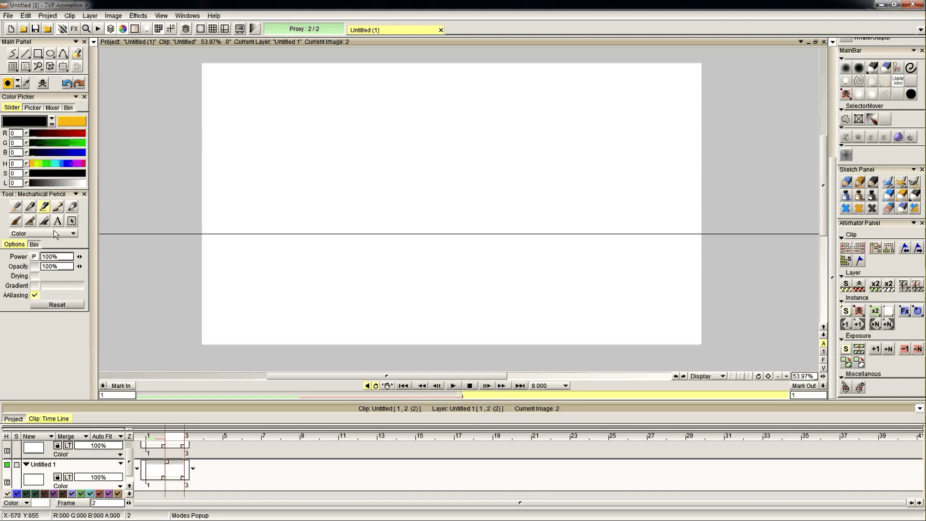
left_click(30, 207)
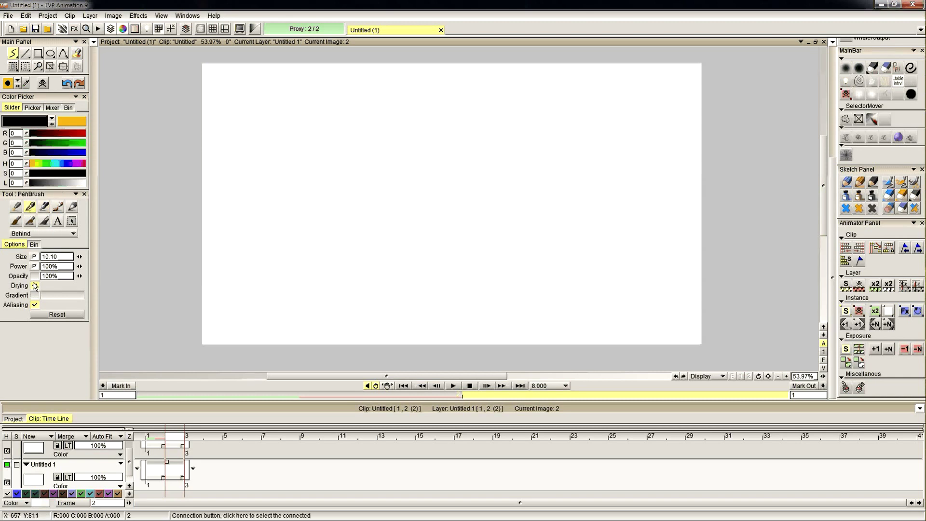
left_click(44, 207)
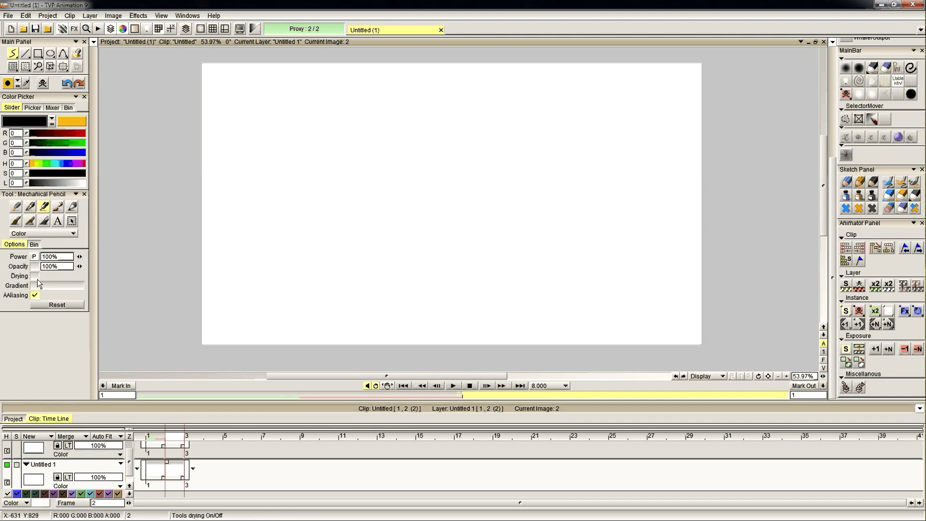
left_click(32, 208)
left_click(44, 207)
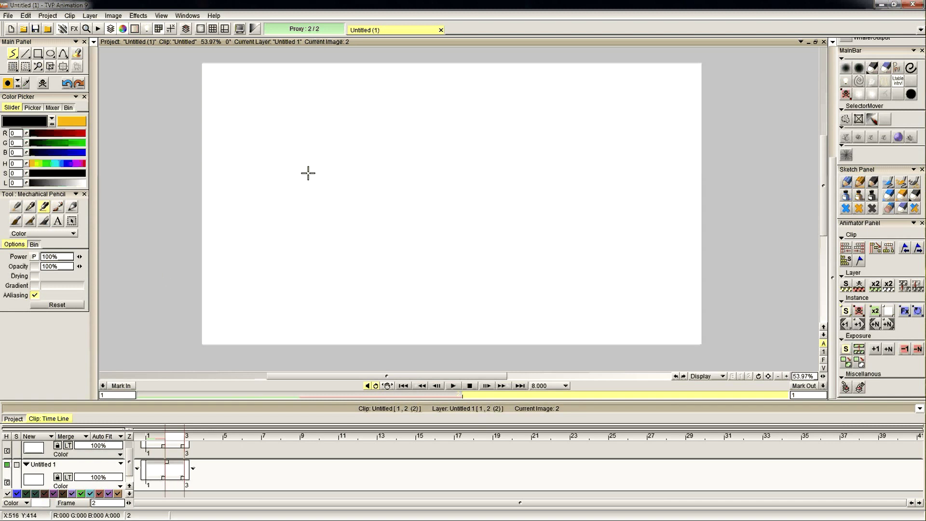
Activate the custom radial-line brush and draw a full fan of lines from a vanishing point in the canvas's upper-left area.
left_click(845, 155)
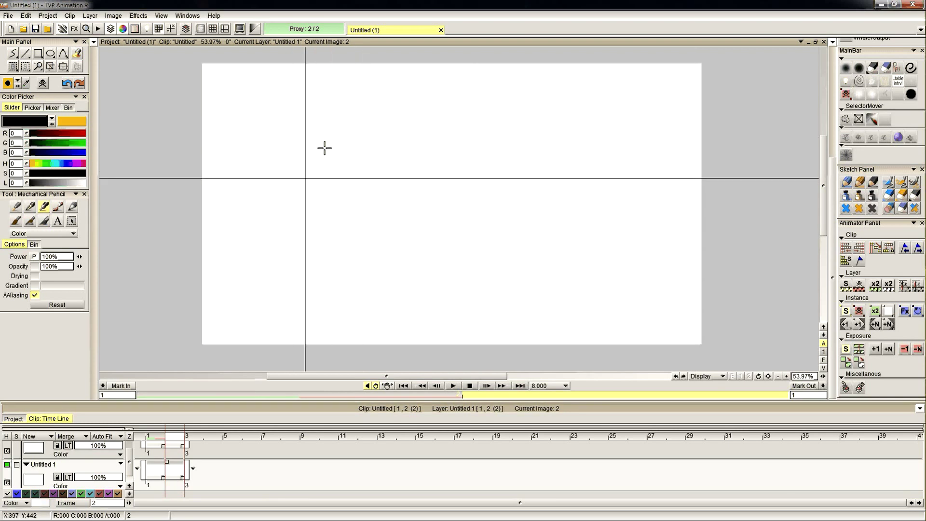
mouse_move(313, 166)
left_mouse_down()
mouse_move(328, 184)
mouse_move(310, 163)
left_mouse_up()
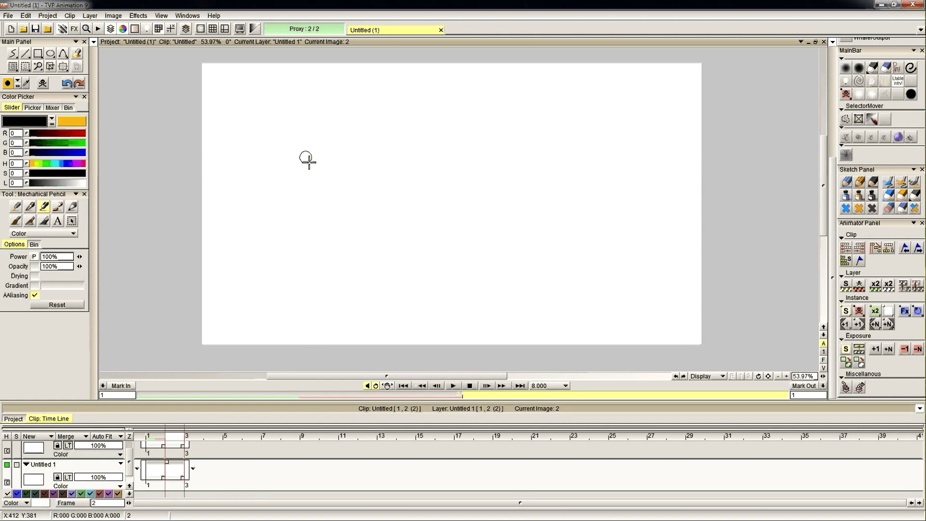
mouse_move(309, 162)
left_mouse_down()
mouse_move(364, 220)
mouse_move(376, 207)
left_mouse_up()
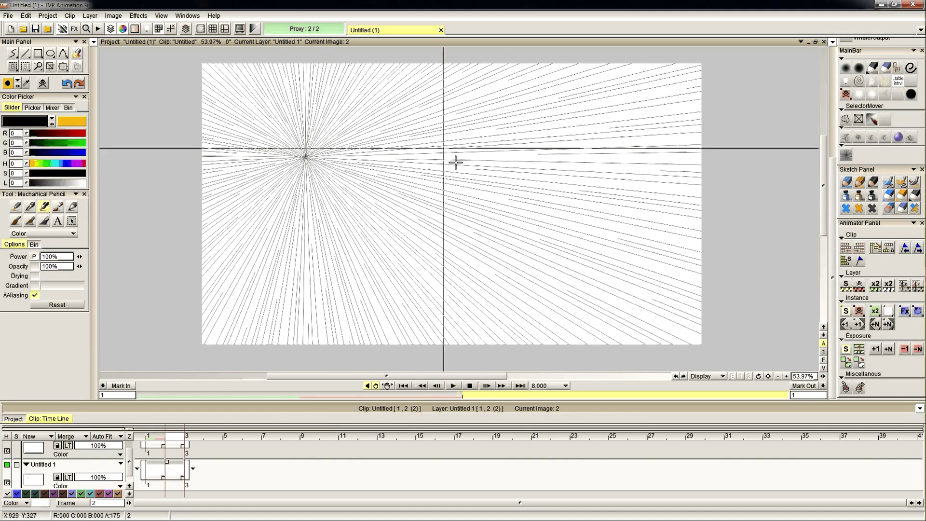
Try adding a second fan of radial lines from an upper-right vanishing point, and undo the fans.
left_click_drag(604, 159, 611, 165)
left_click(605, 161)
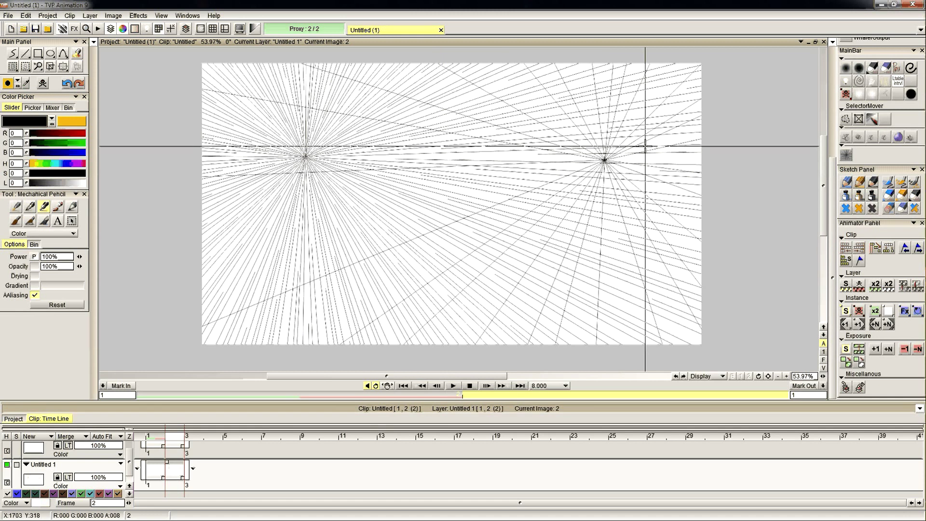
key("ctrl+z")
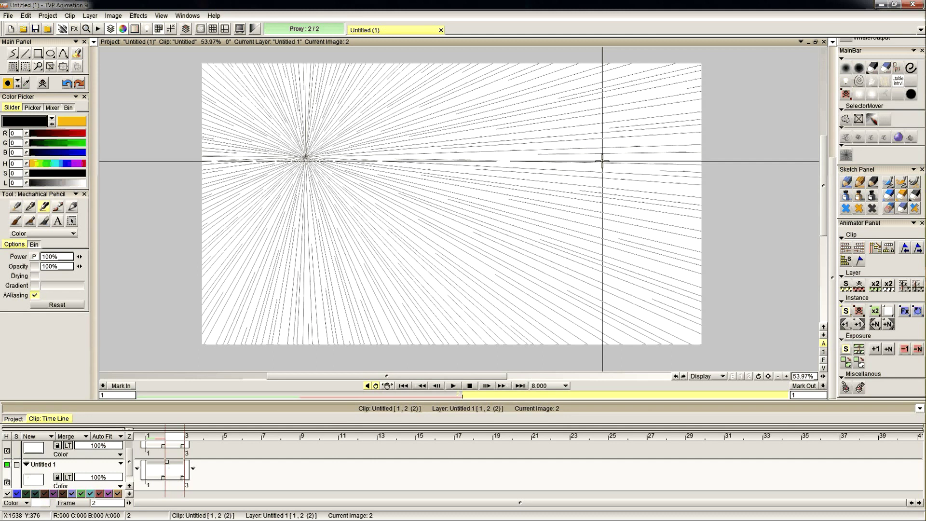
left_click(576, 158)
key("ctrl+z")
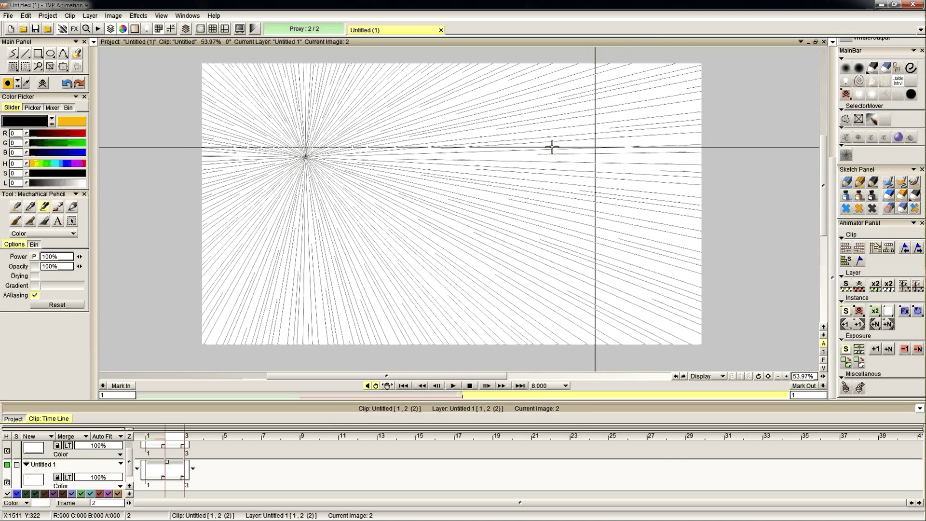
key("ctrl+z")
Try drawing the radial fans again from upper-left and upper-right vanishing points, and clear the layer.
left_click_drag(300, 148, 372, 207)
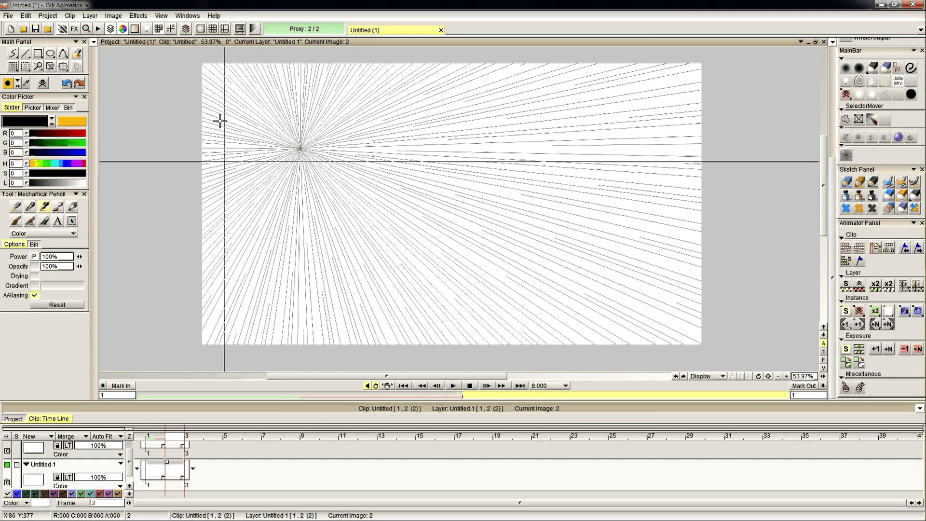
key("BackSpace")
mouse_move(570, 149)
left_mouse_down()
mouse_move(582, 157)
mouse_move(610, 149)
left_mouse_up()
key("BackSpace")
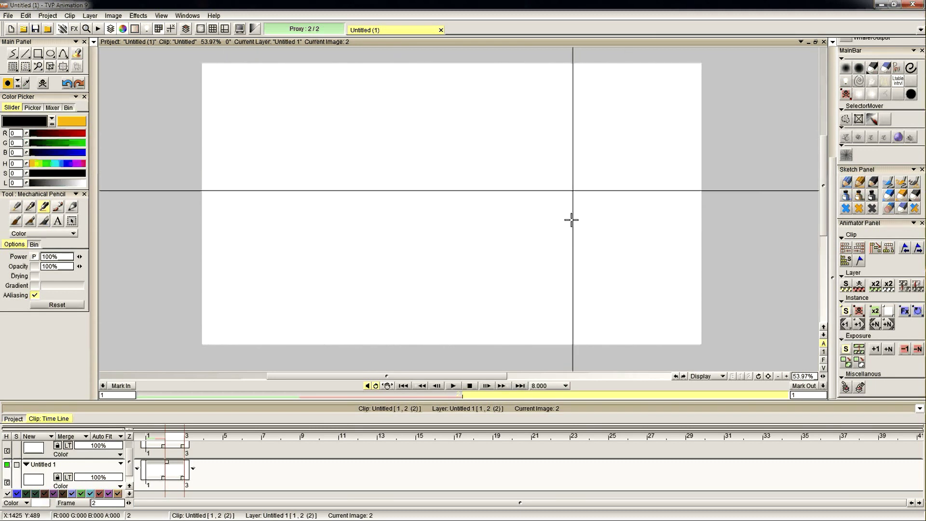
Draw a two-point perspective grid from radial fans at two level vanishing points near the canvas's upper-left and upper-right sides.
left_click_drag(634, 216, 663, 218)
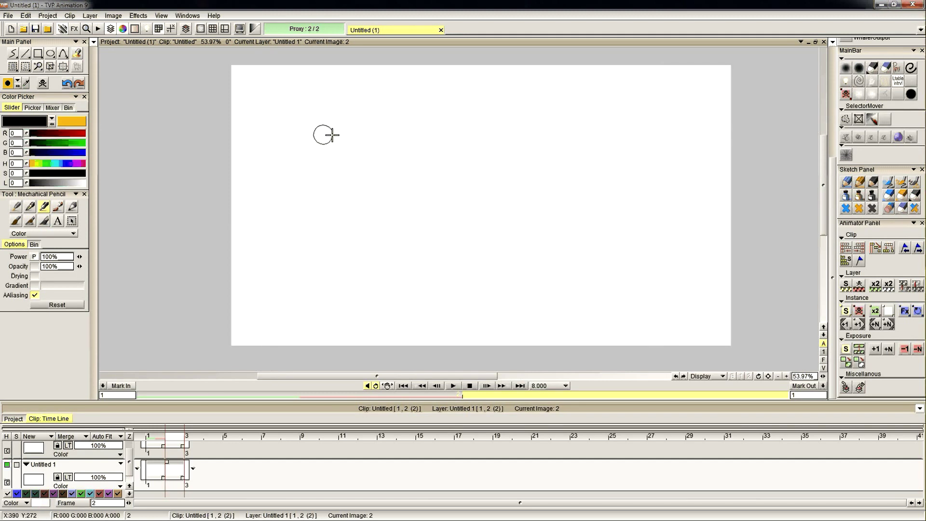
mouse_move(332, 135)
left_mouse_down()
mouse_move(364, 172)
mouse_move(614, 130)
mouse_move(661, 143)
mouse_move(436, 139)
mouse_move(701, 147)
mouse_move(686, 145)
mouse_move(696, 141)
mouse_move(740, 174)
left_mouse_up()
key("BackSpace")
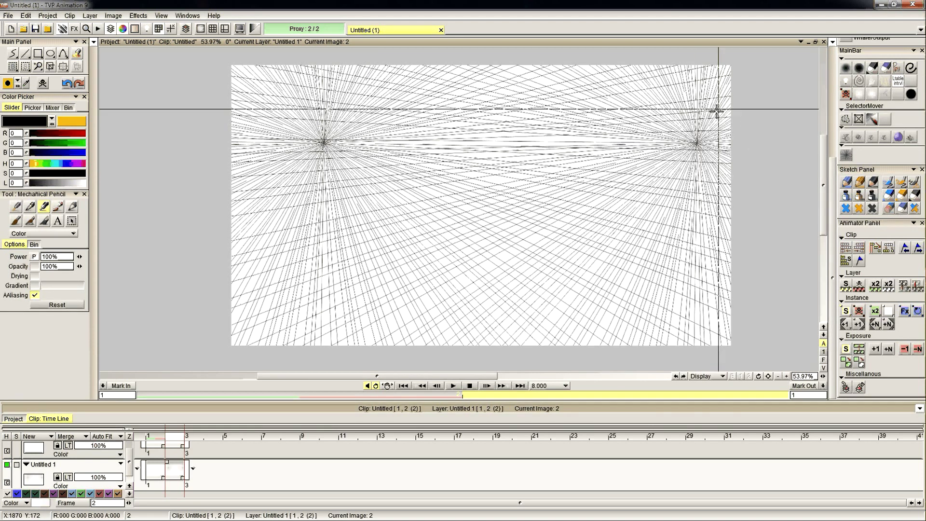
left_click_drag(564, 188, 517, 190)
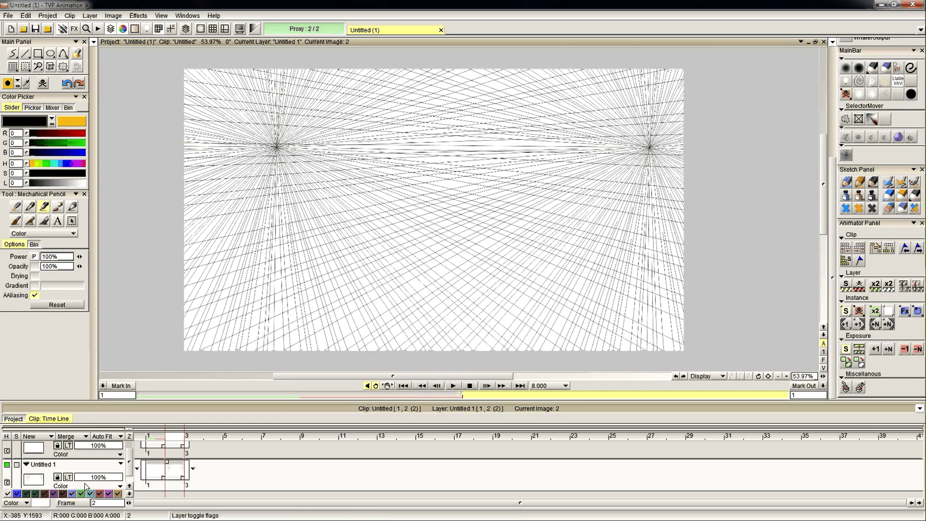
Lower the grid layer's opacity to 68% and activate the pencil brush on the layer Untitled 2.
left_click(105, 477)
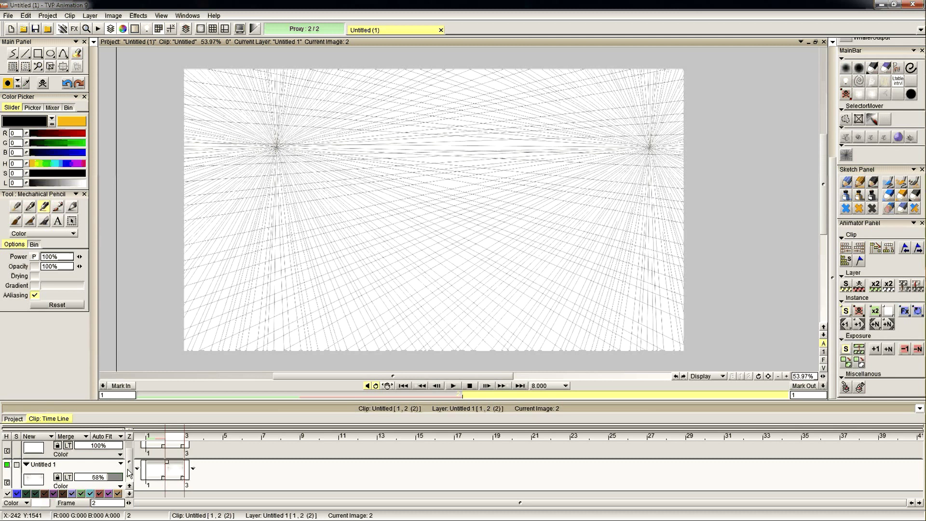
left_click(177, 446)
left_click(844, 70)
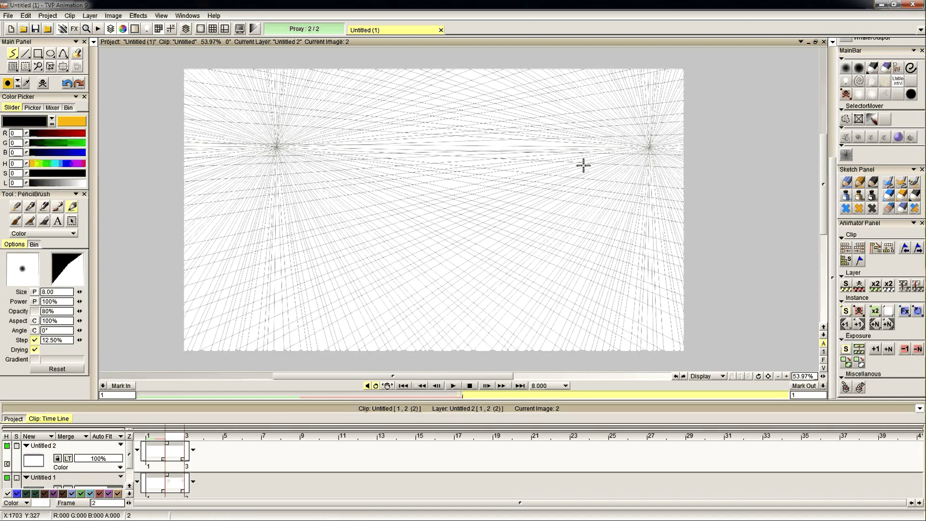
Sketch the right base edge and front vertical edge of a tall box along the grid, undoing the crooked vertical strokes.
scroll(583, 164, "up", 2)
scroll(527, 199, "up", 2)
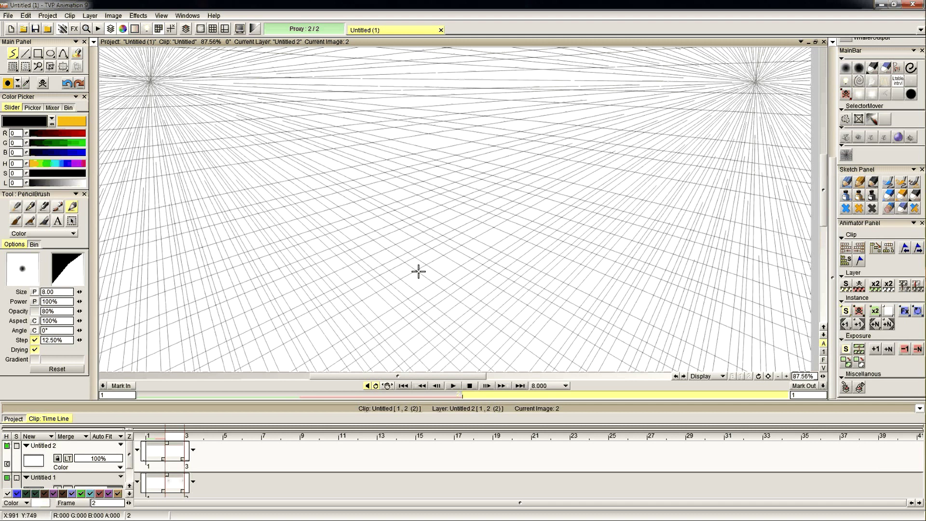
left_click_drag(411, 269, 462, 237)
left_click_drag(406, 277, 493, 227)
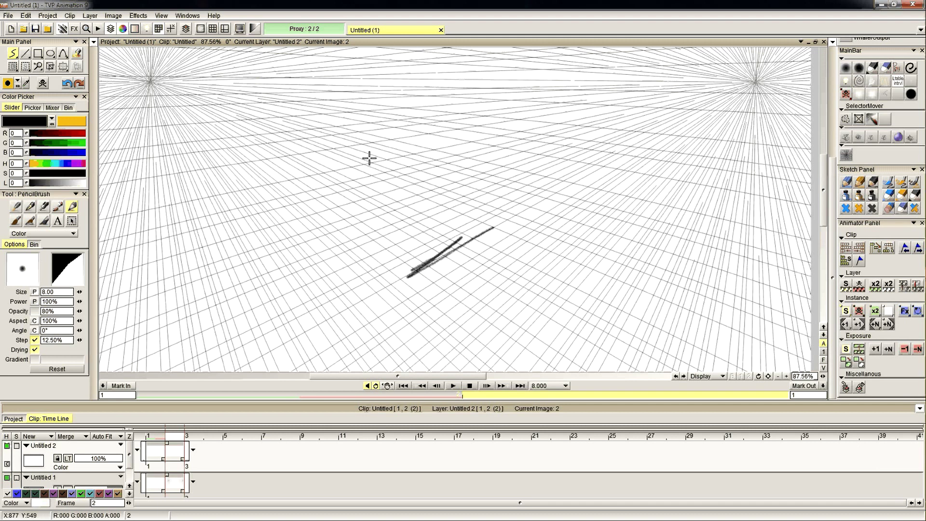
left_click_drag(415, 275, 433, 48)
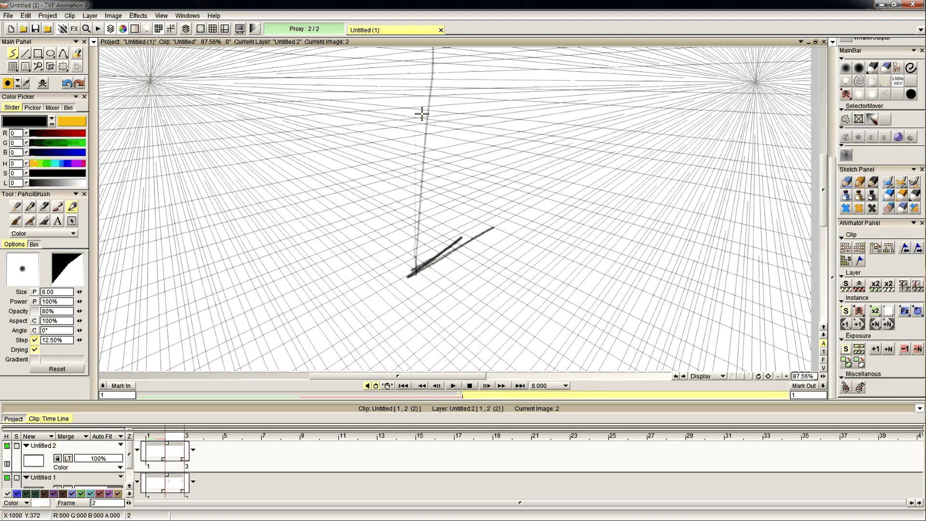
key("ctrl+z")
left_click_drag(415, 91, 409, 263)
key("ctrl+z")
mouse_move(414, 90)
left_mouse_down()
mouse_move(418, 280)
mouse_move(415, 73)
left_mouse_up()
key("ctrl+z")
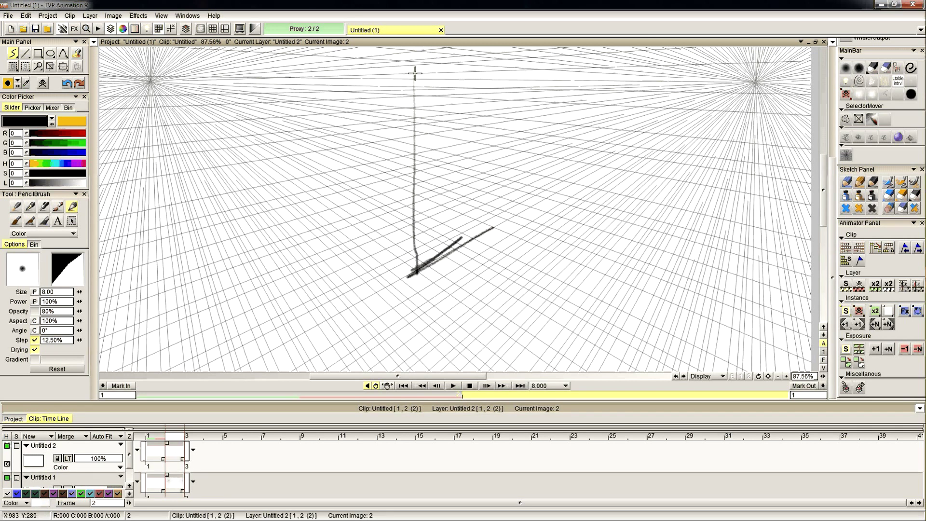
Sketch the box's top edges, its right and left vertical edges and its left base edge.
mouse_move(413, 110)
left_mouse_down()
mouse_move(490, 68)
mouse_move(492, 240)
left_mouse_up()
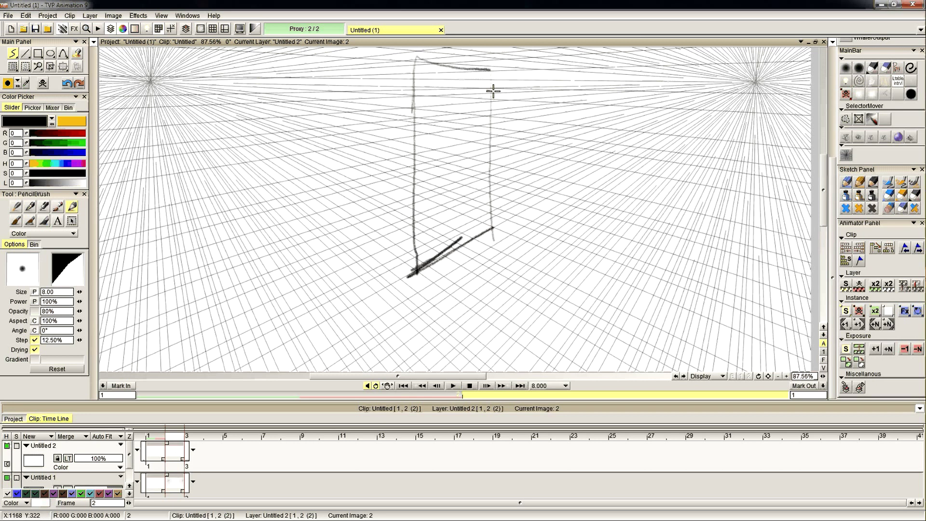
left_click_drag(492, 91, 489, 242)
mouse_move(402, 71)
left_mouse_down()
mouse_move(463, 110)
mouse_move(477, 97)
left_mouse_up()
mouse_move(408, 108)
left_mouse_down()
mouse_move(418, 287)
mouse_move(475, 314)
left_mouse_up()
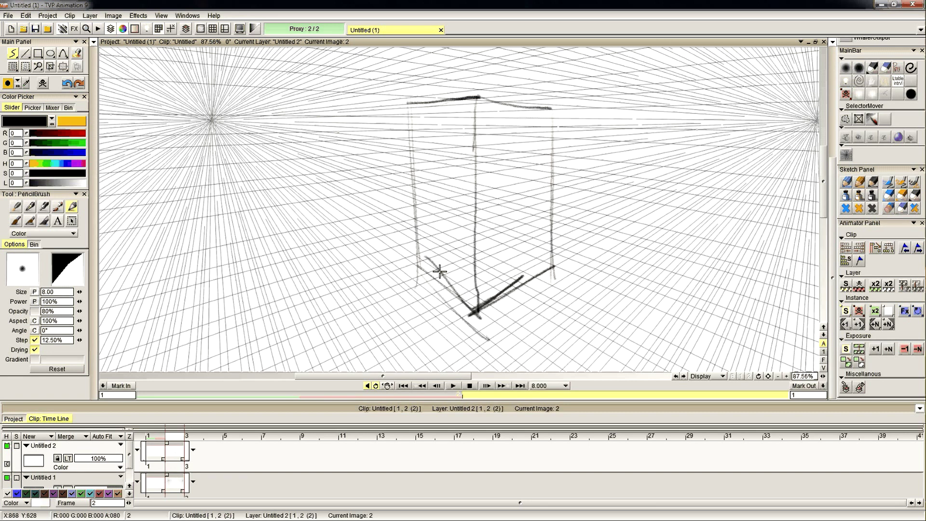
Sketch the outline of a larger form to the right of the box, following the perspective lines.
mouse_move(587, 227)
left_mouse_down()
mouse_move(476, 137)
mouse_move(518, 157)
left_mouse_up()
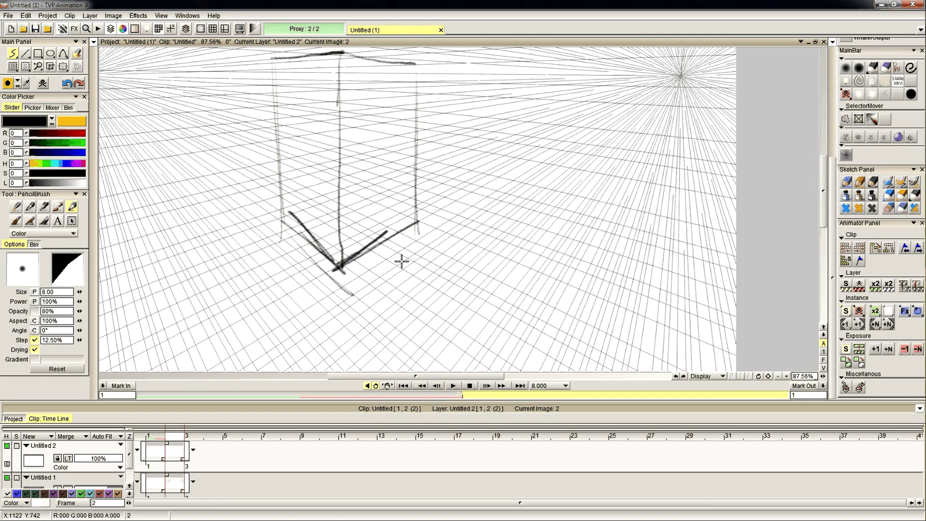
mouse_move(366, 267)
left_mouse_down()
mouse_move(548, 156)
mouse_move(655, 178)
mouse_move(606, 359)
left_mouse_up()
left_click_drag(654, 188, 599, 374)
Sketch a small four-sided tile along the grid lines to the left of the box's base.
left_click_drag(421, 243, 589, 204)
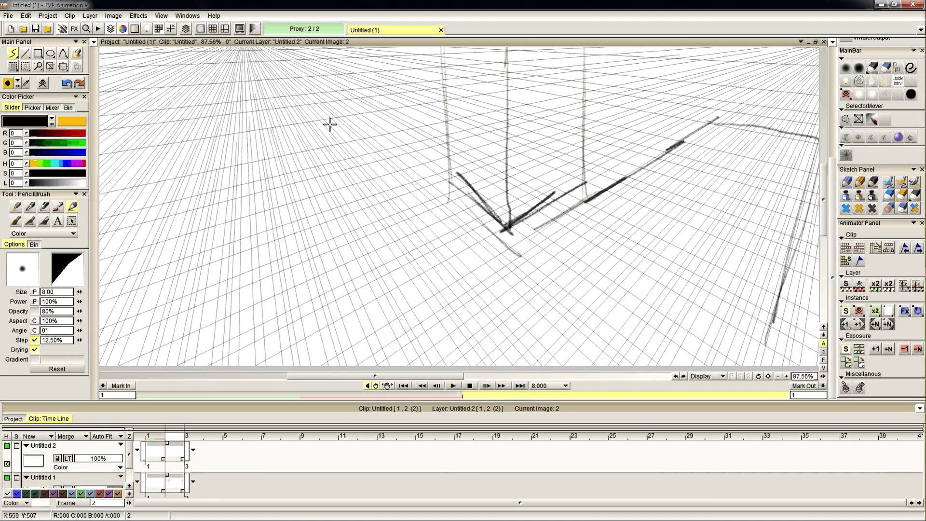
left_click_drag(352, 143, 447, 215)
left_click_drag(348, 295, 515, 213)
scroll(515, 213, "up", 6)
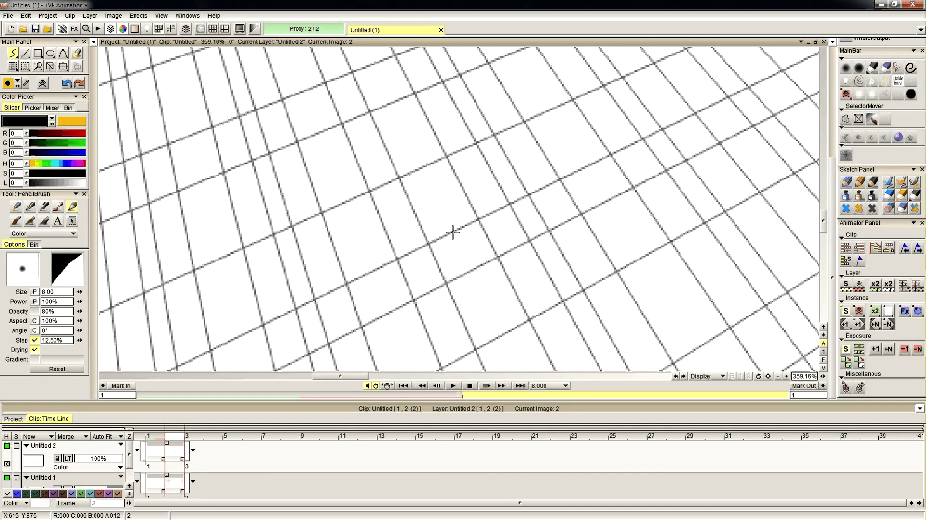
mouse_move(415, 264)
left_mouse_down()
mouse_move(562, 180)
mouse_move(616, 269)
mouse_move(484, 334)
left_mouse_up()
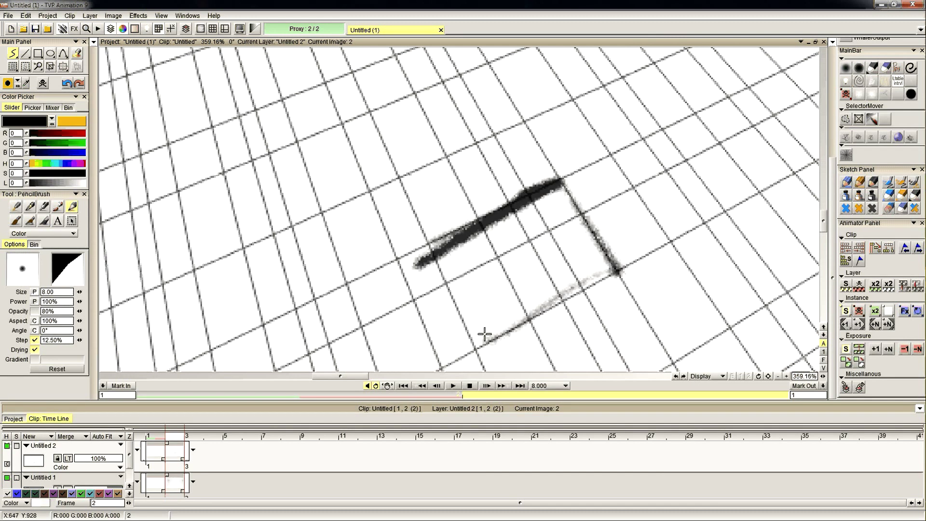
left_click_drag(418, 264, 472, 329)
Sketch the base, right and left edges of a second tile along the grid lines, above the first small tile.
left_click_drag(515, 171, 508, 249)
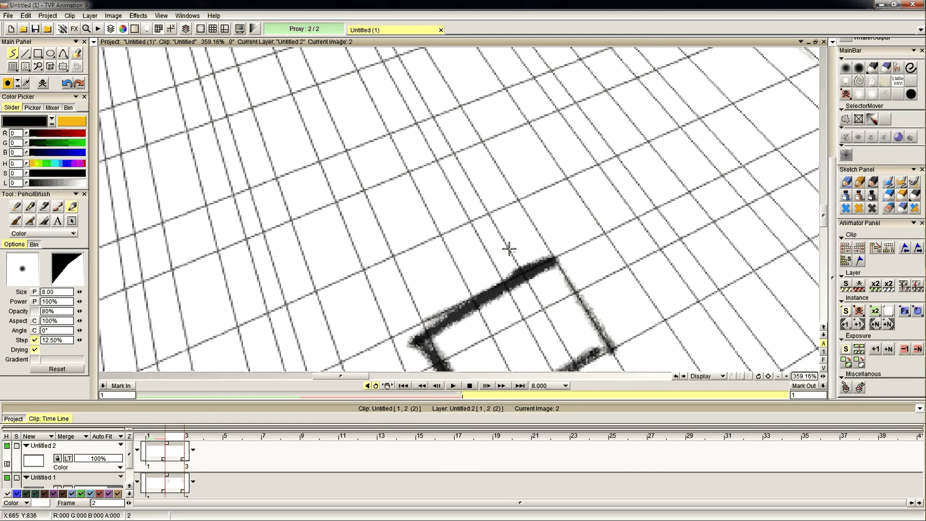
mouse_move(366, 190)
left_mouse_down()
mouse_move(484, 146)
mouse_move(447, 155)
left_mouse_up()
left_click_drag(535, 167, 553, 288)
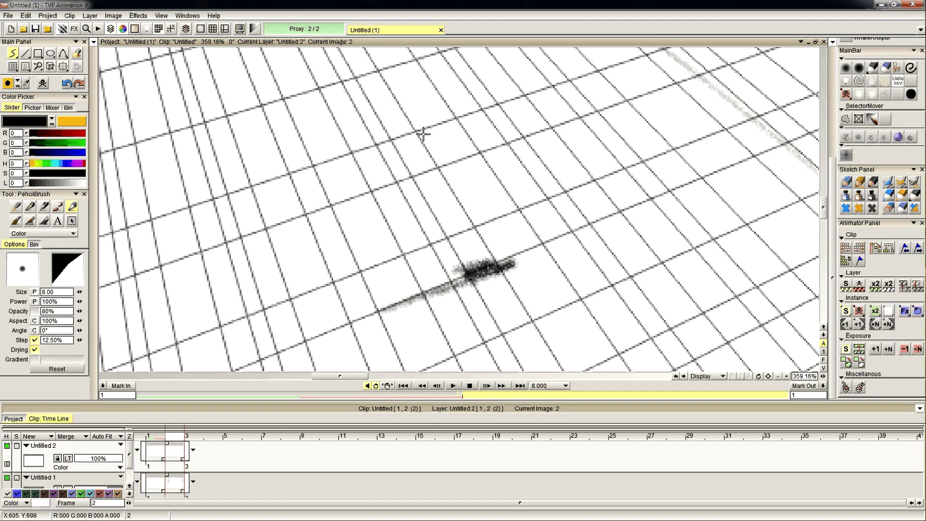
mouse_move(420, 136)
left_mouse_down()
mouse_move(492, 257)
mouse_move(405, 139)
left_mouse_up()
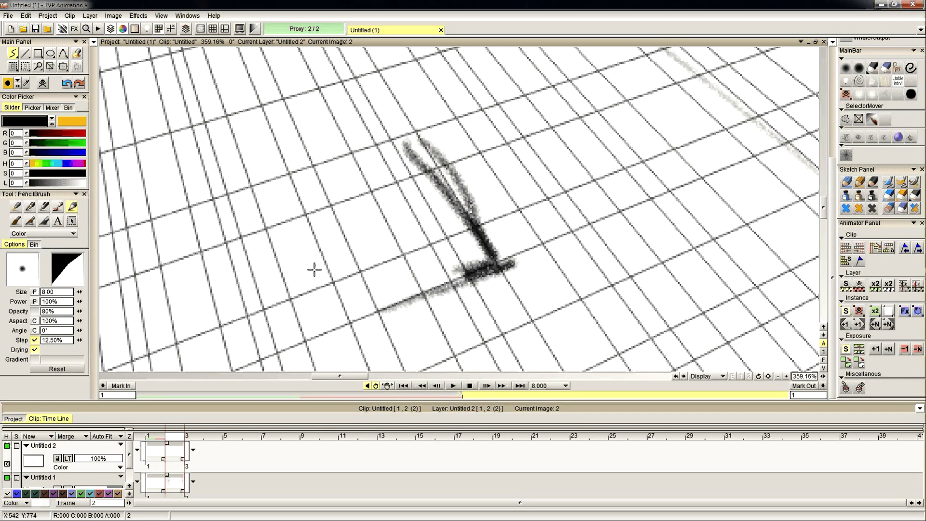
left_click_drag(310, 149, 383, 292)
scroll(500, 203, "down", 6)
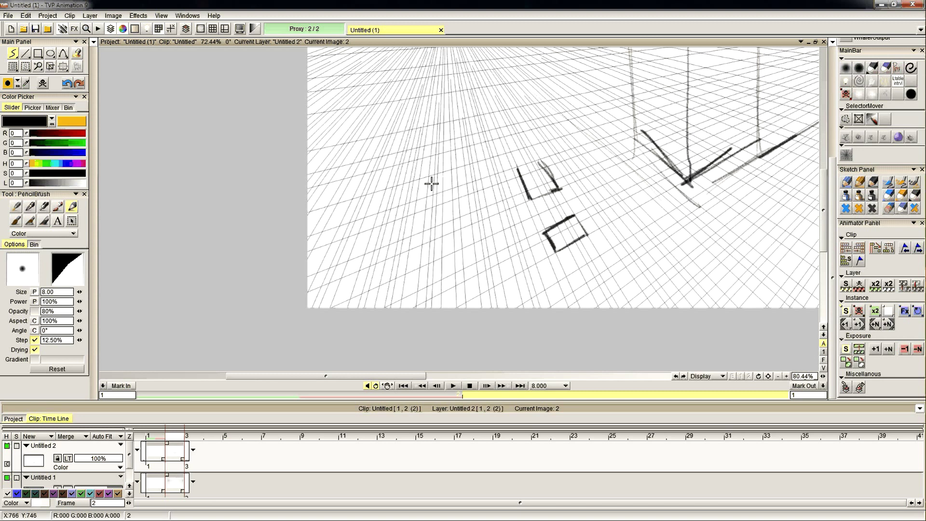
scroll(432, 184, "down", 3)
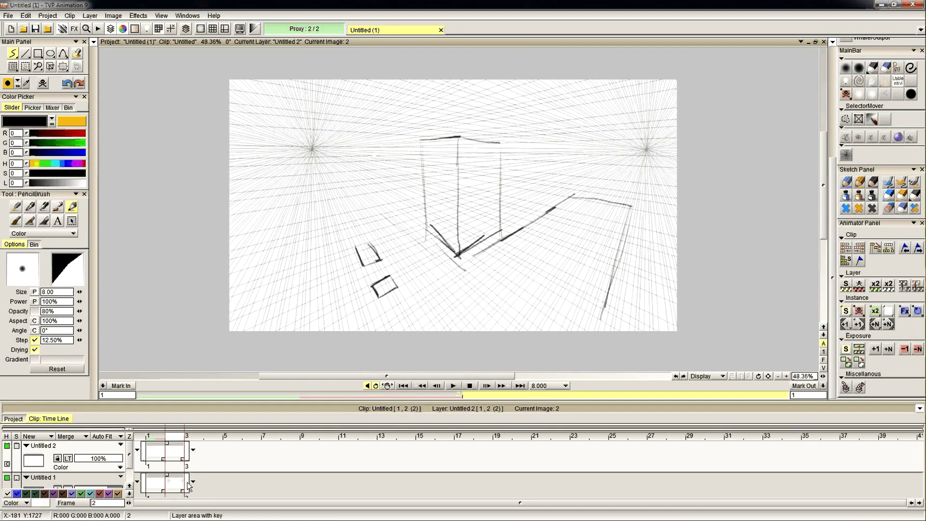
Extend the layers Untitled 2 and Untitled 1 by one frame each with empty images, and go to frame 3.
left_click_drag(188, 483, 208, 483)
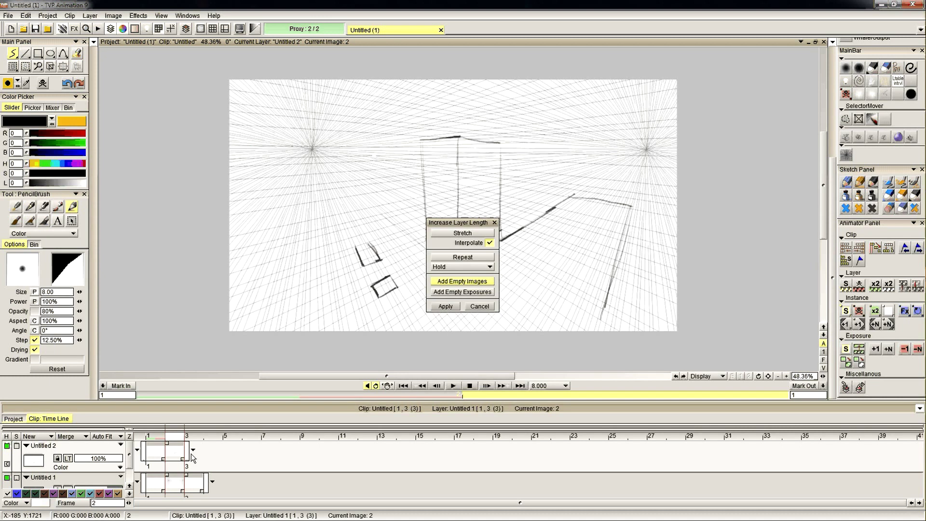
left_click(474, 306)
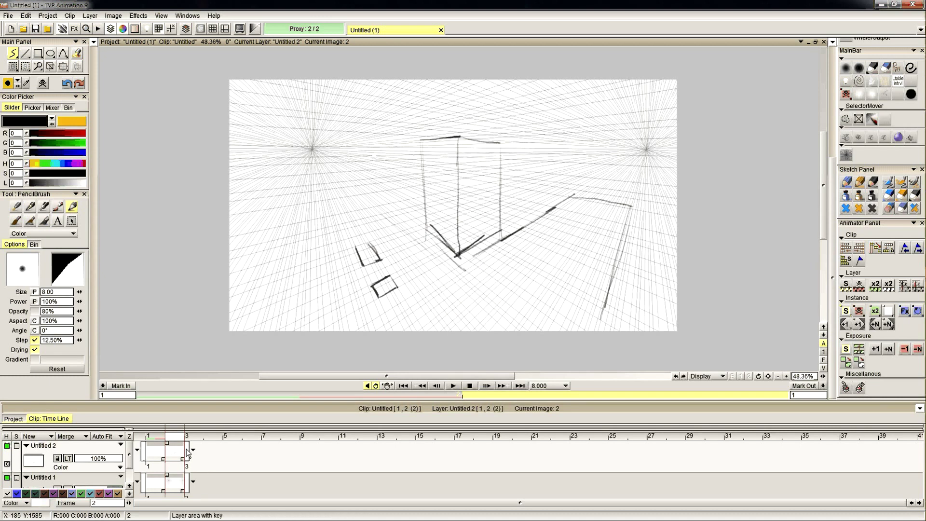
left_click_drag(189, 451, 211, 452)
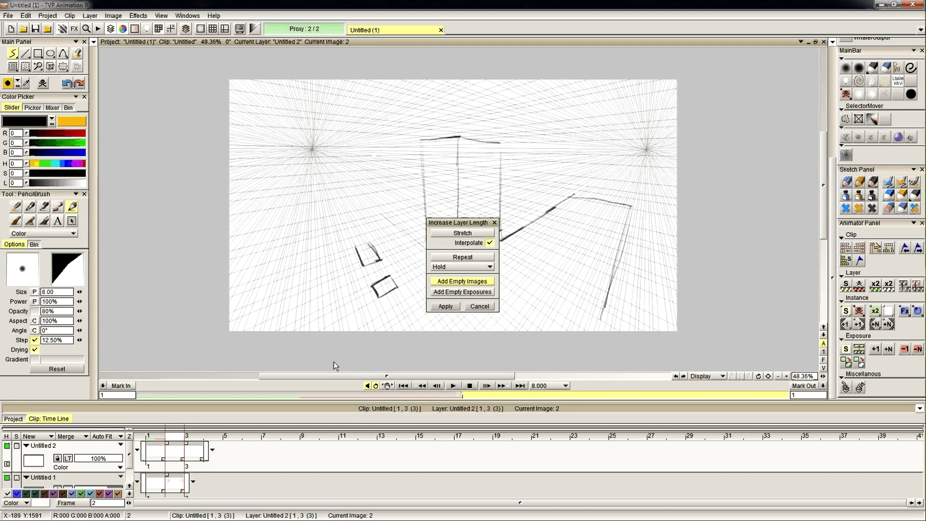
left_click(451, 306)
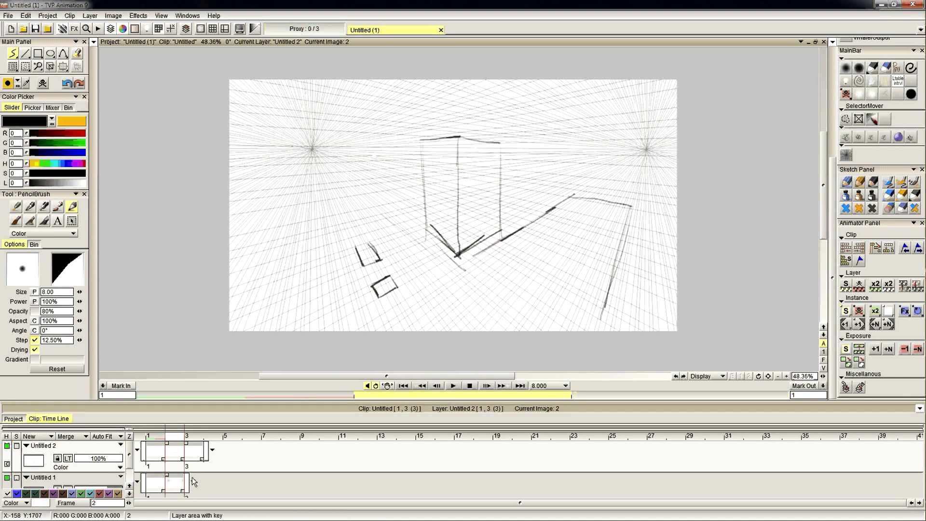
left_click_drag(197, 485, 210, 484)
left_click(445, 306)
key("Right")
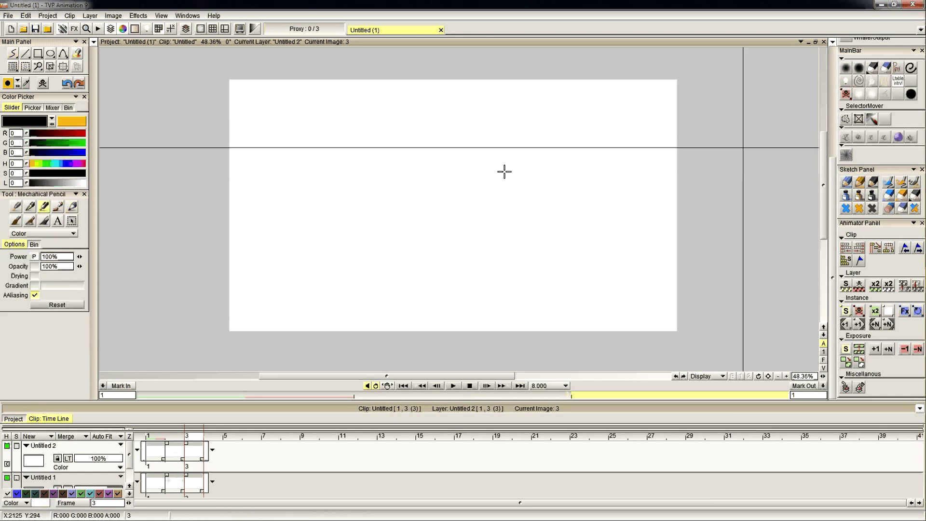
Stamp the radial-line brush at four vanishing points across the upper half of frame 3 on layer Untitled 2.
left_click_drag(274, 172, 283, 172)
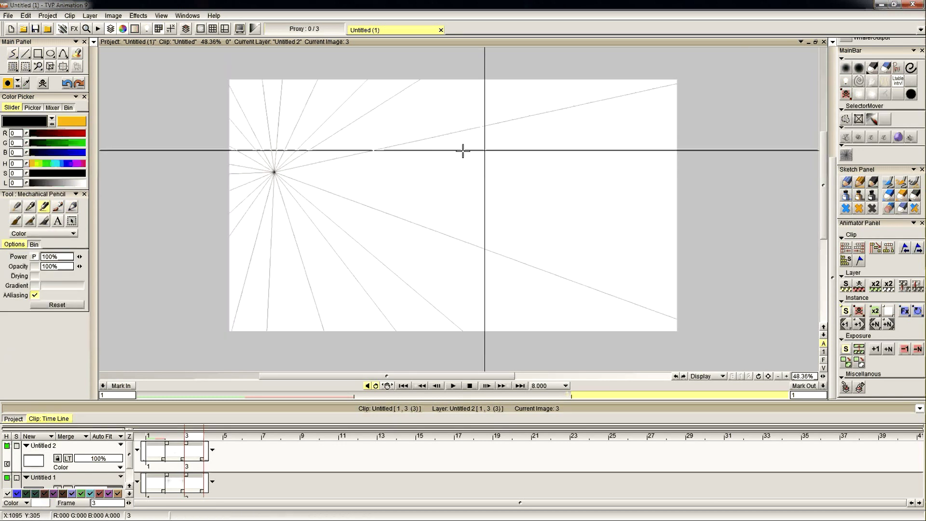
left_click(359, 170)
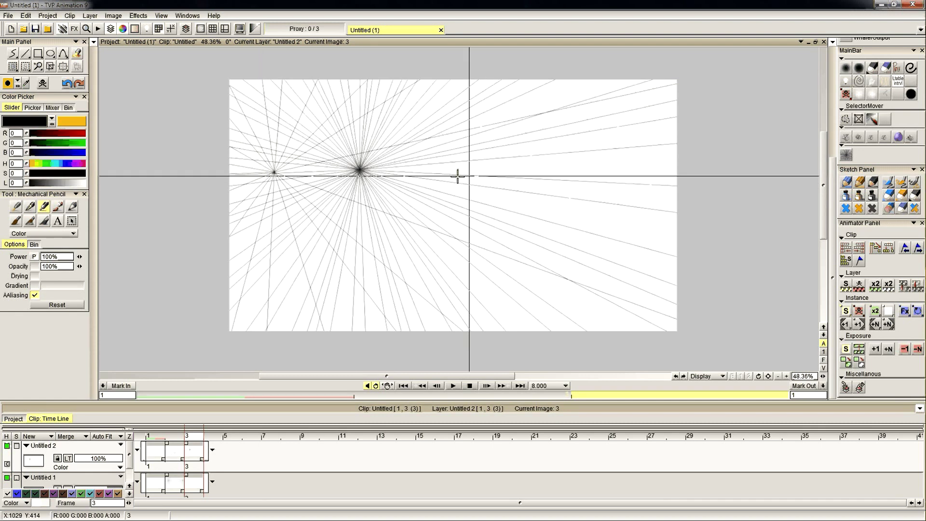
left_click_drag(488, 152, 565, 181)
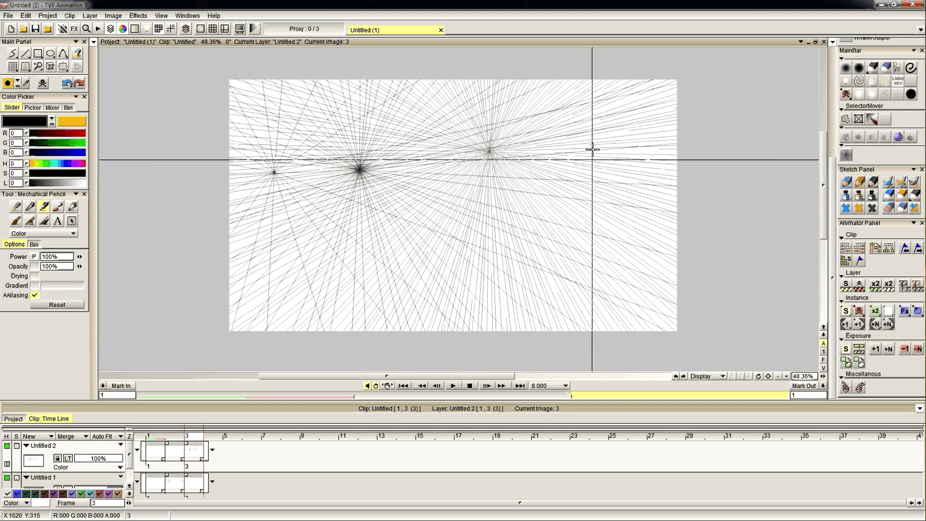
left_click_drag(622, 151, 717, 201)
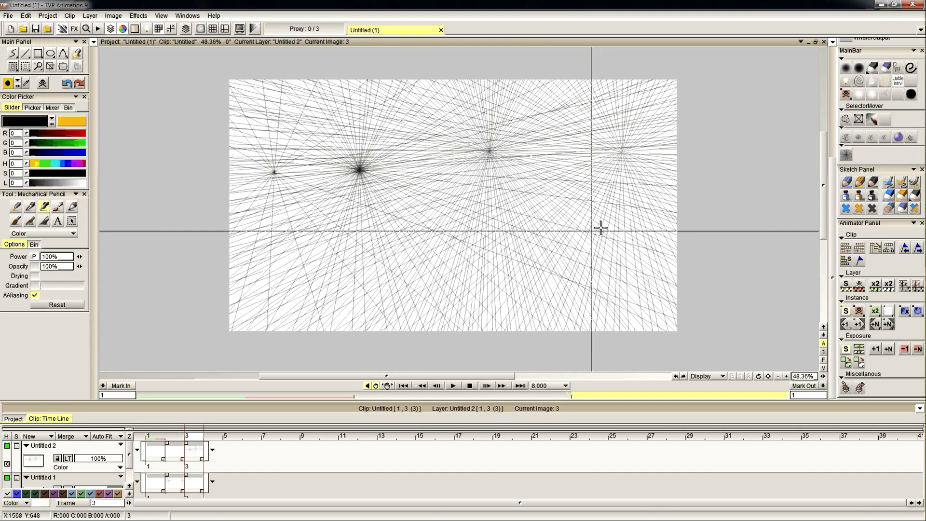
left_click_drag(825, 181, 825, 180)
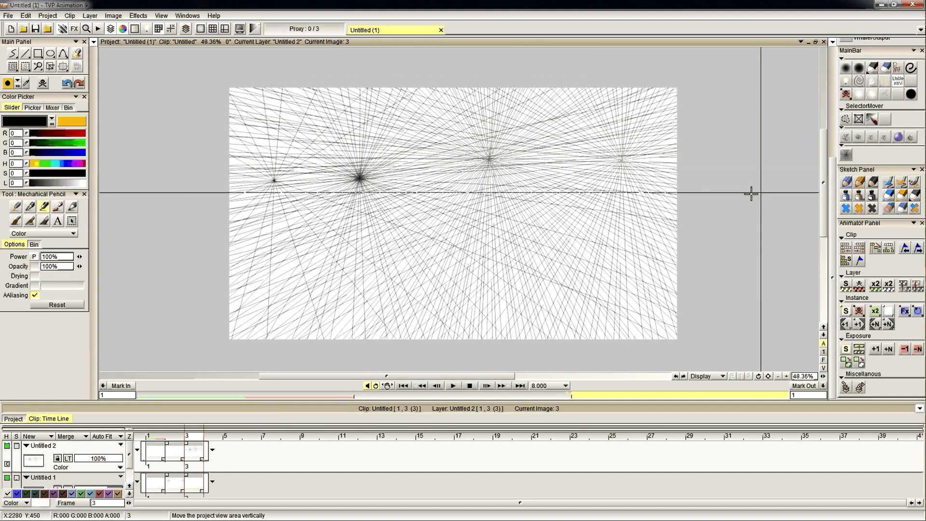